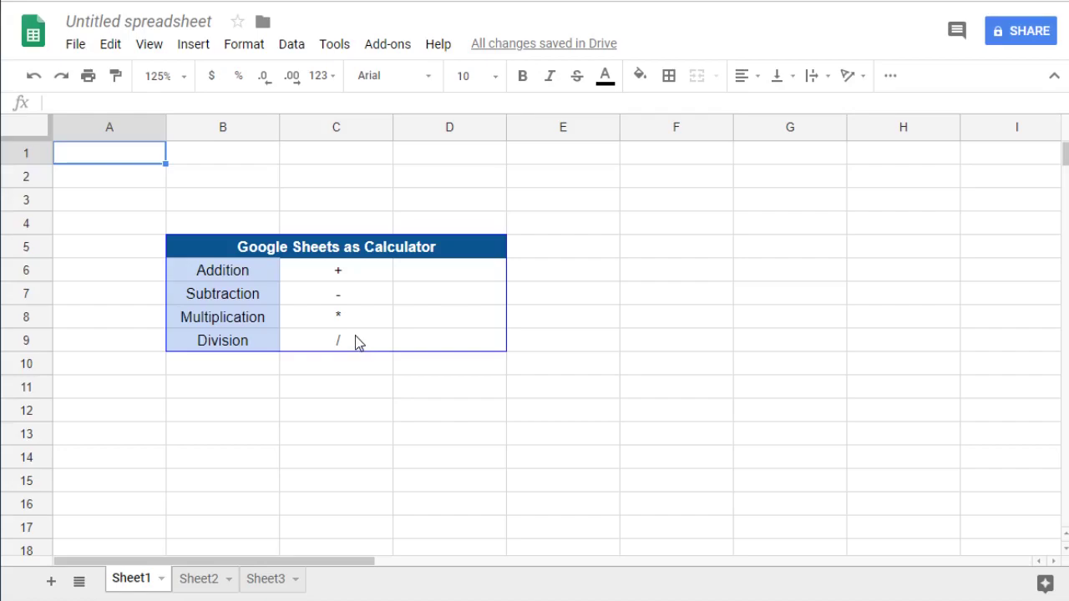
Step: Enter =8+8 in D6 for Addition and =8-8 in D7 for Subtraction
{"action": "left_click", "coordinate": [439, 280]}
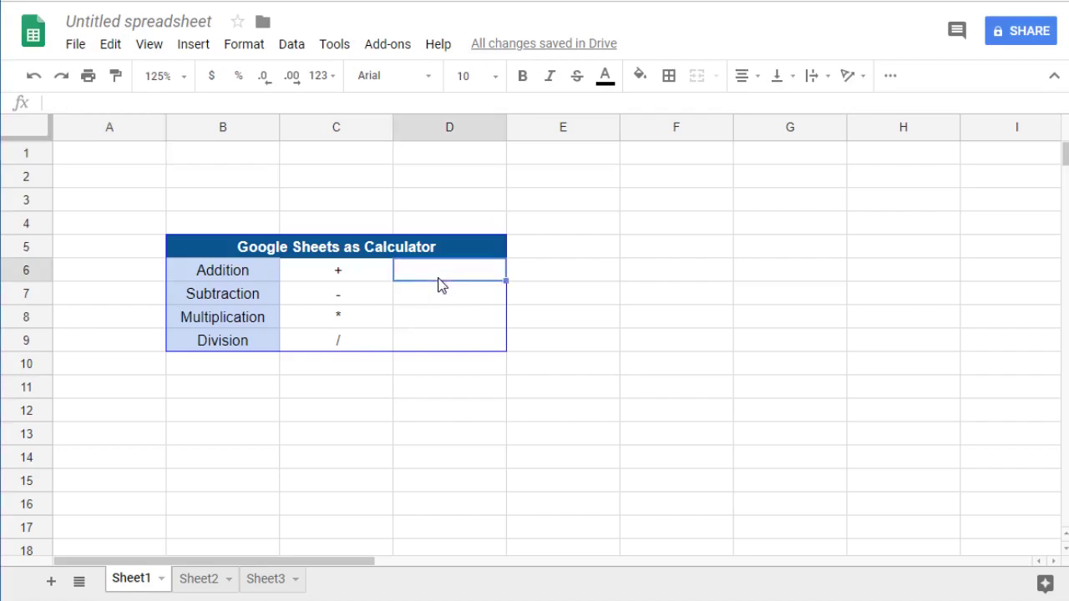
{"action": "type", "text": "="}
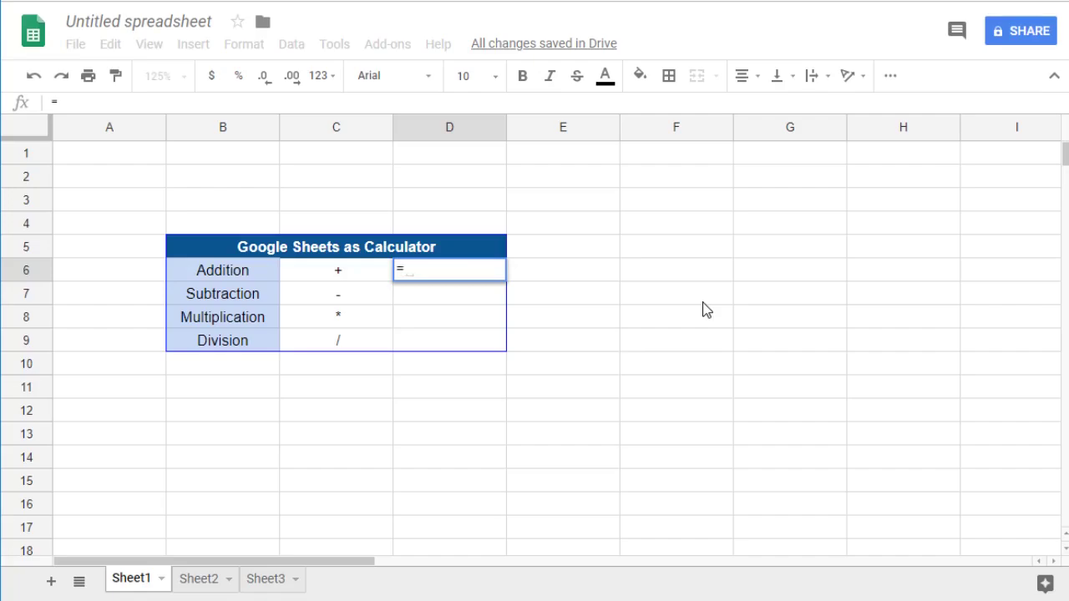
{"action": "type", "text": "8+8"}
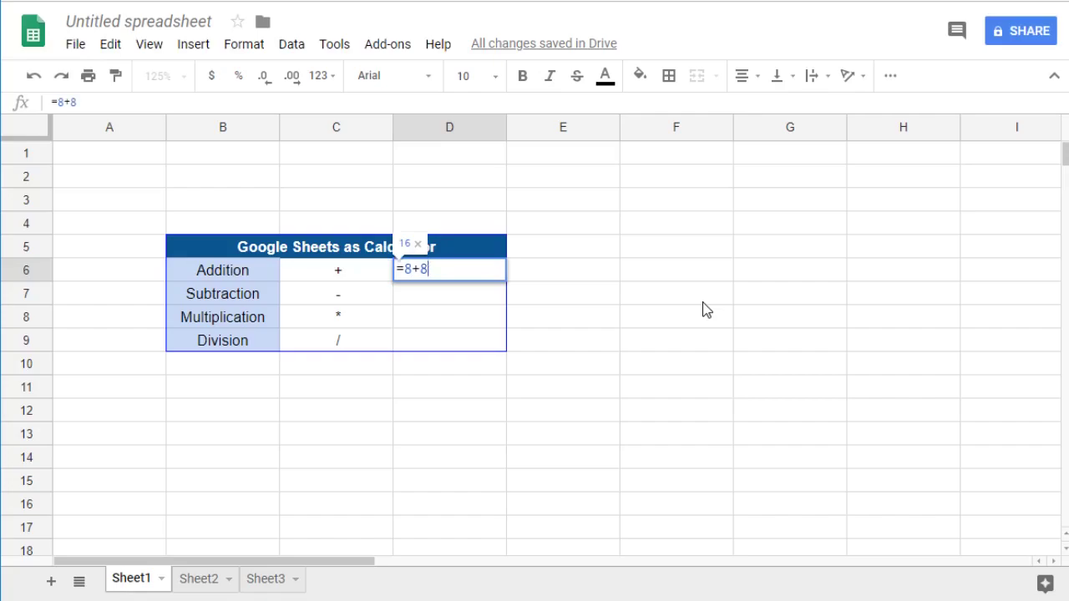
{"action": "key", "text": "Return"}
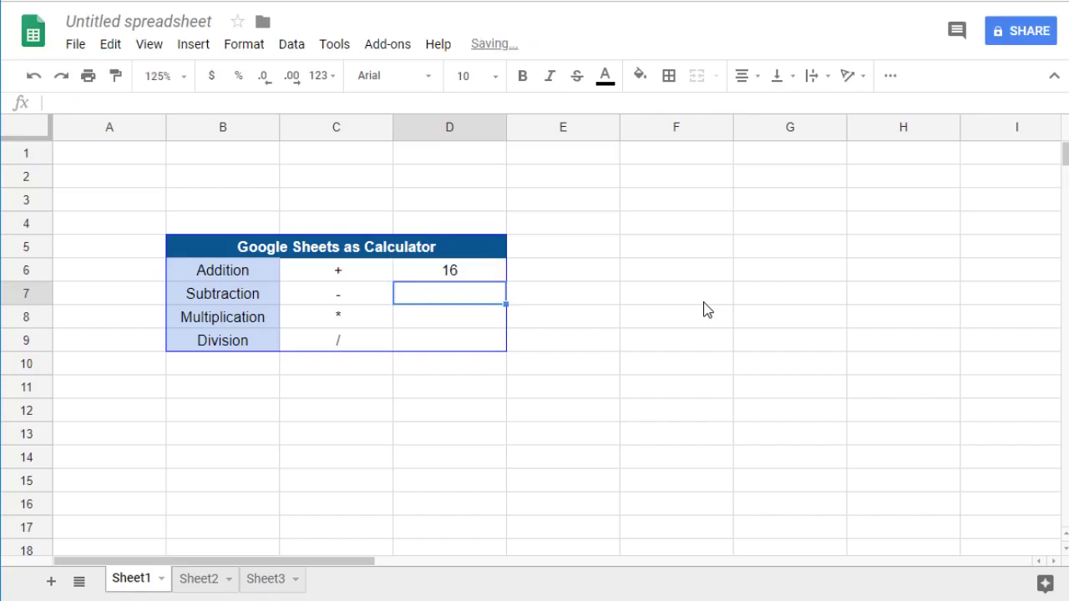
{"action": "type", "text": "=8-8"}
{"action": "key", "text": "Return"}
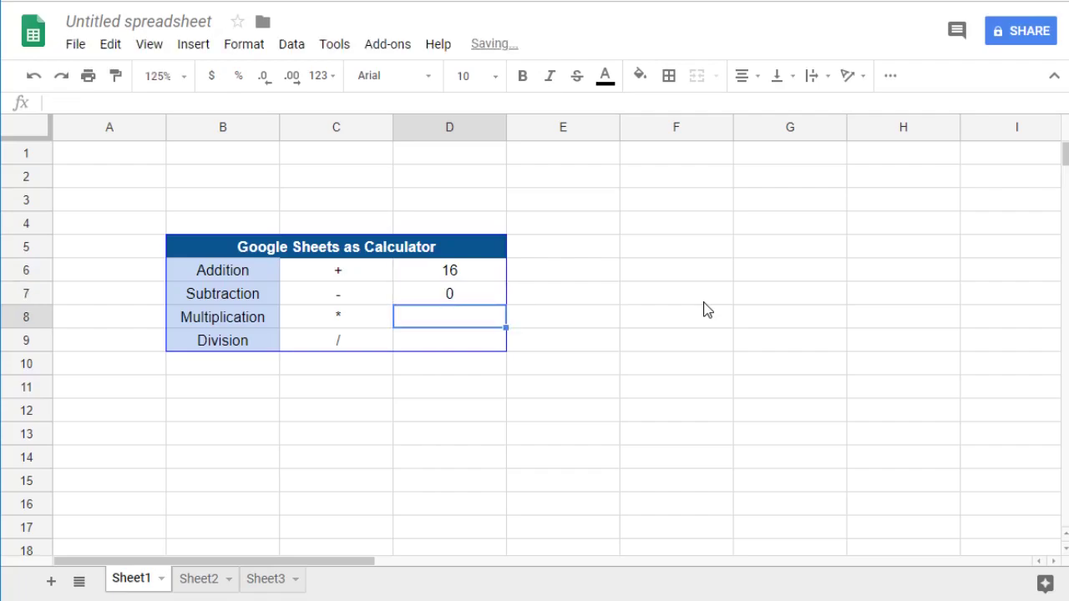
Step: Enter =8*8 in D8 for Multiplication and =8/8 in D9 for Division
{"action": "type", "text": "=8*8"}
{"action": "key", "text": "Return"}
{"action": "type", "text": "=8/8"}
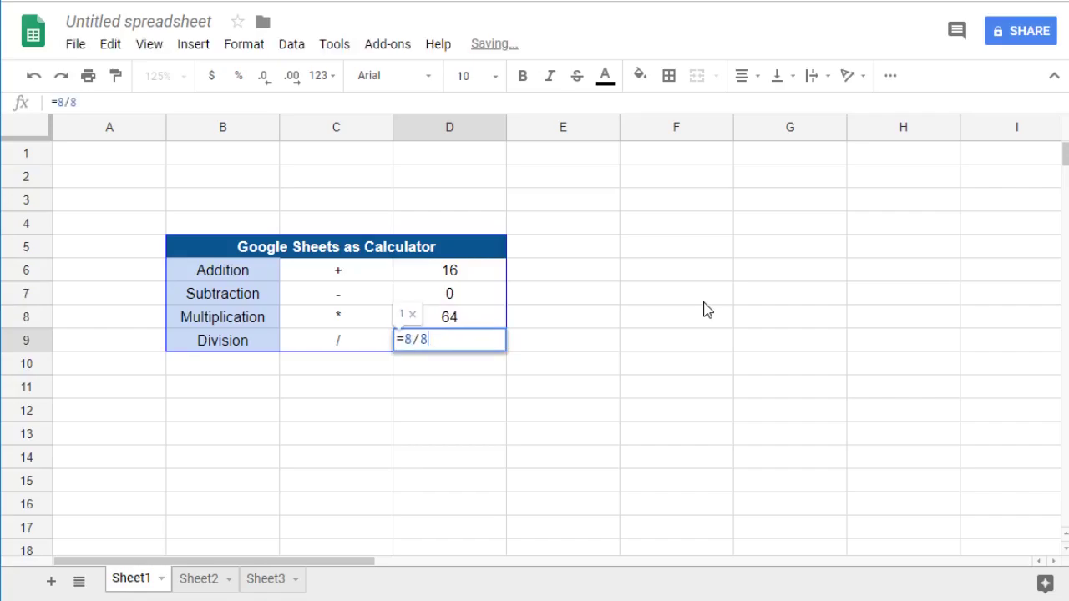
{"action": "key", "text": "Return"}
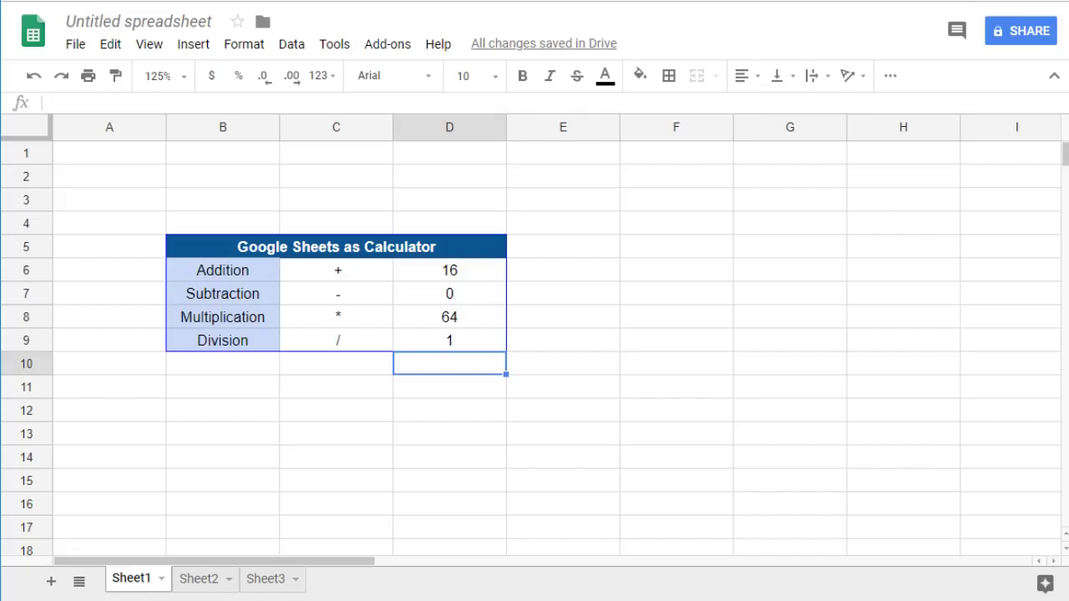
Step: On Sheet2, add the Cell 1 and Cell 2 values in C8 with the cell-reference formula =B7+C7
{"action": "left_click", "coordinate": [206, 580]}
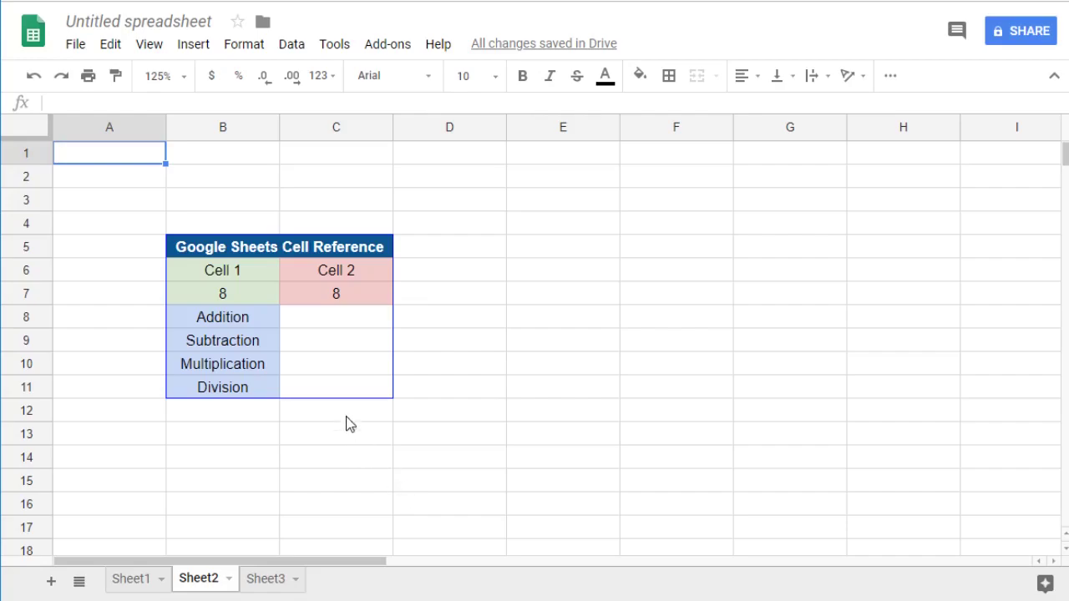
{"action": "left_click", "coordinate": [331, 324]}
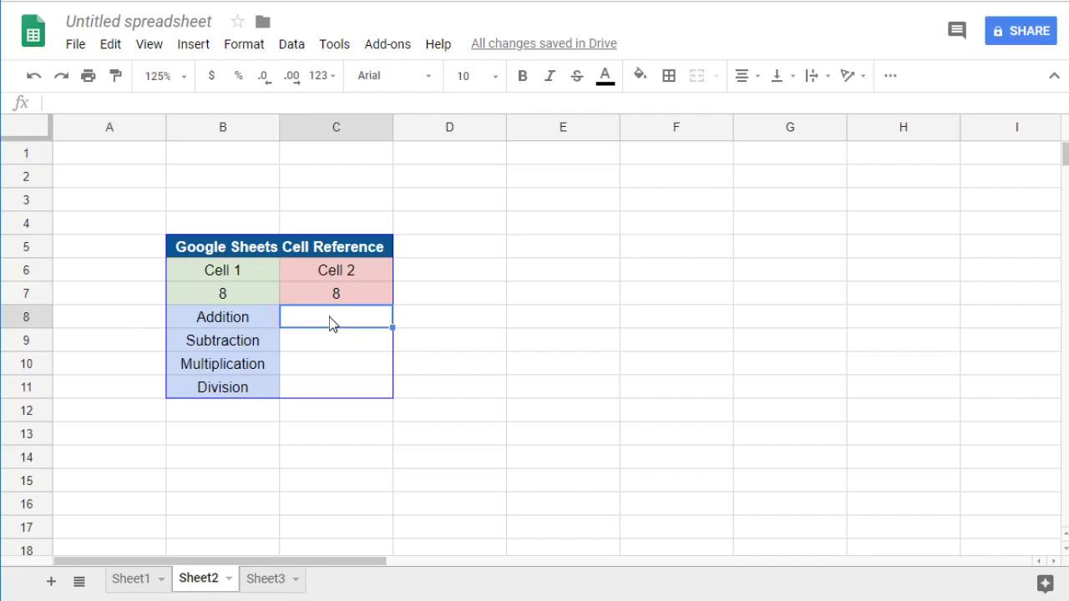
{"action": "type", "text": "="}
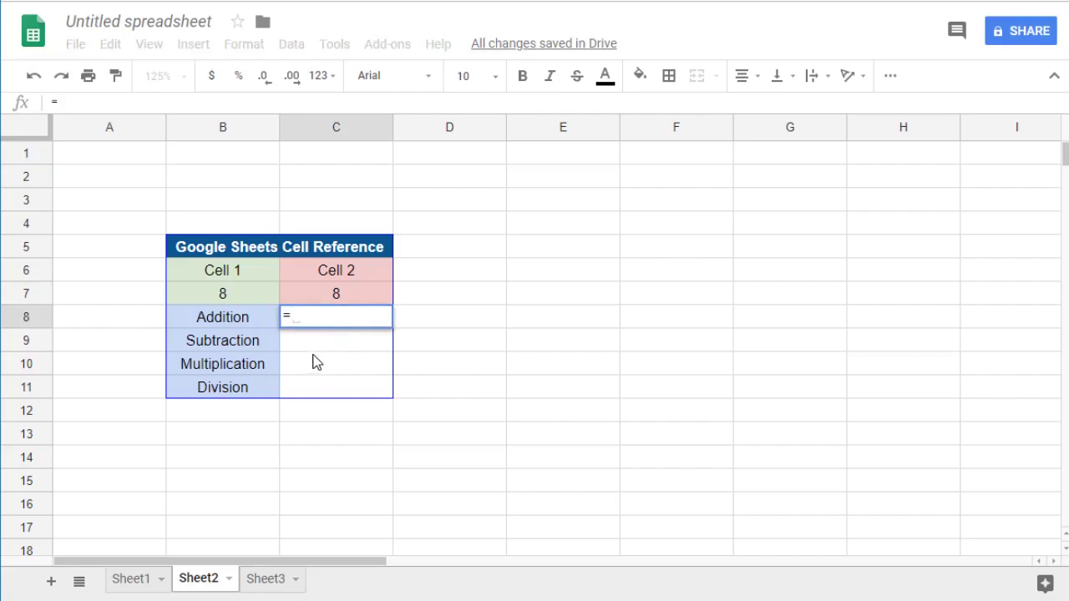
{"action": "left_click", "coordinate": [235, 299]}
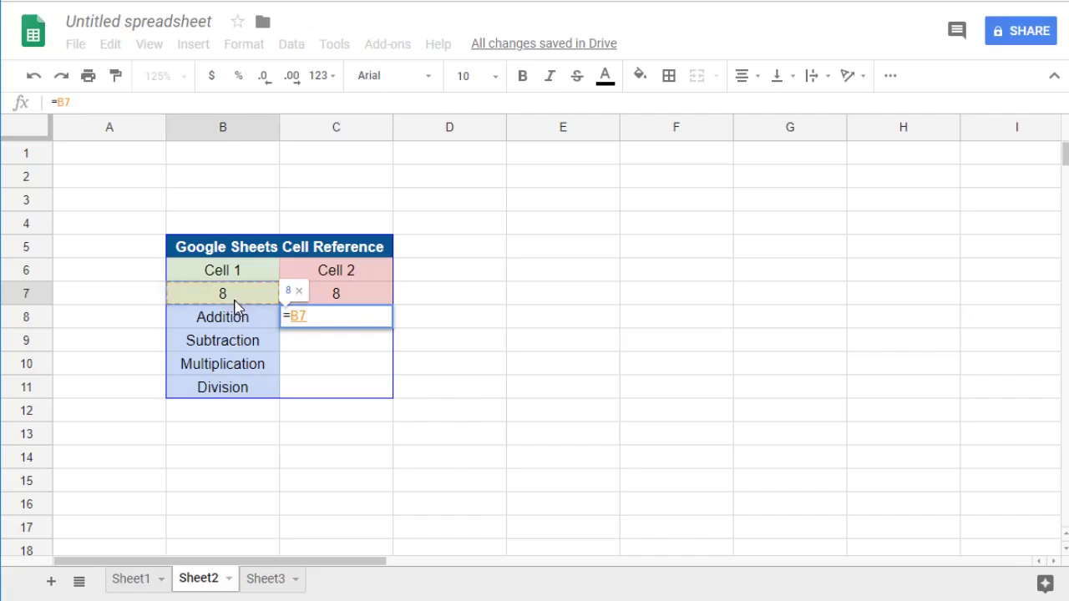
{"action": "type", "text": "+"}
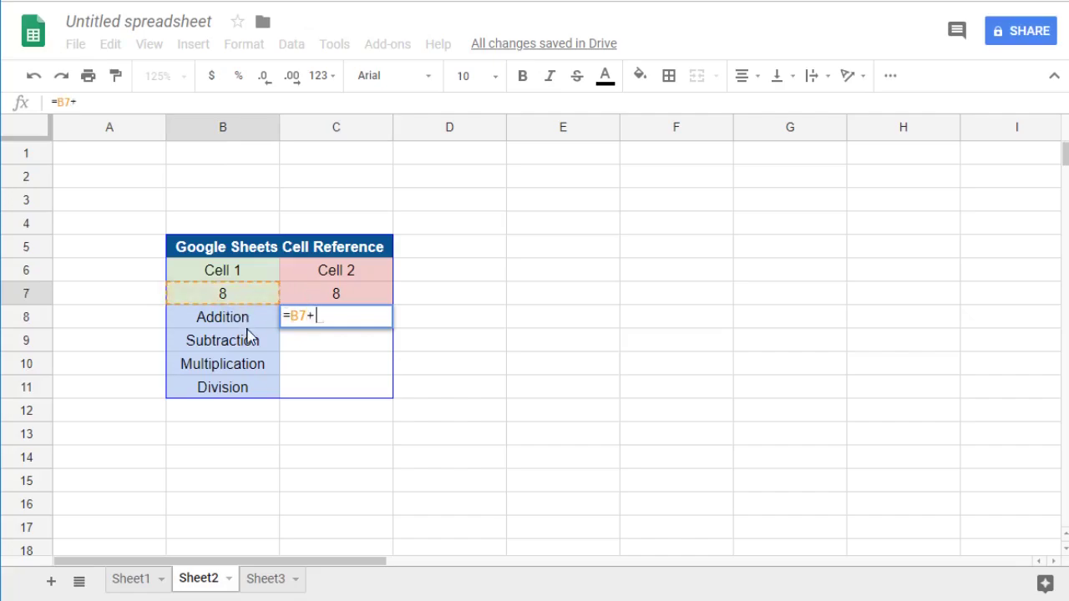
{"action": "left_click", "coordinate": [317, 302]}
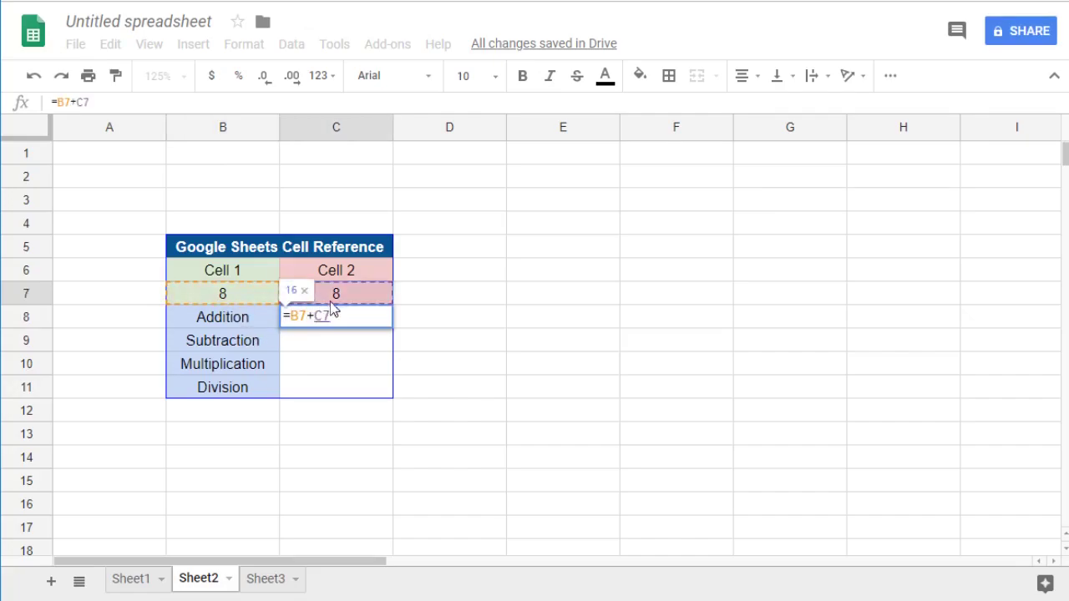
{"action": "key", "text": "Return"}
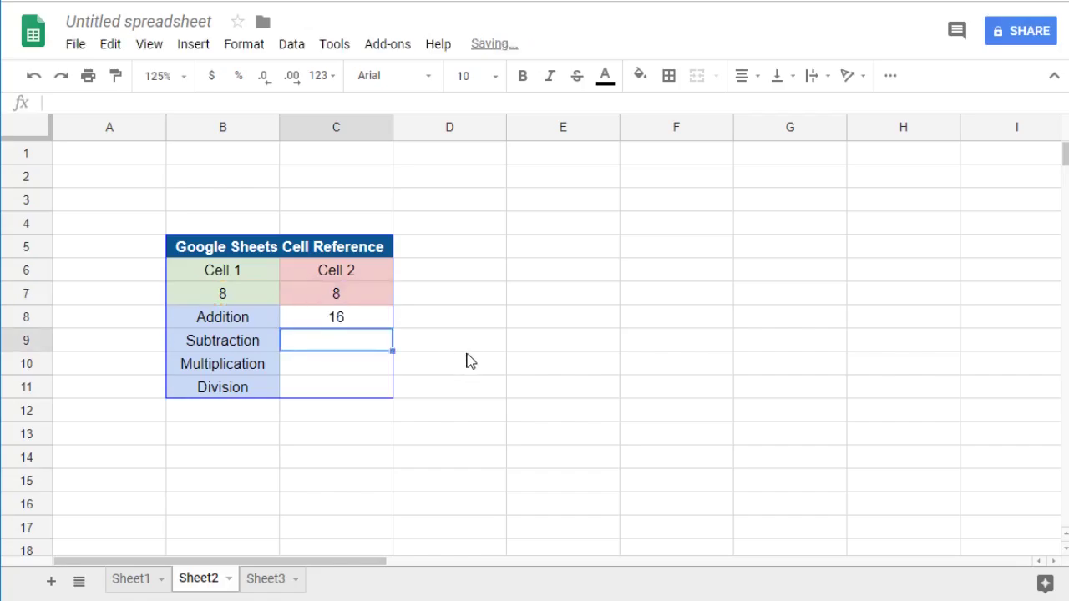
Step: Enter the cell-reference formula =B7-C7 in C9 for Subtraction
{"action": "type", "text": "="}
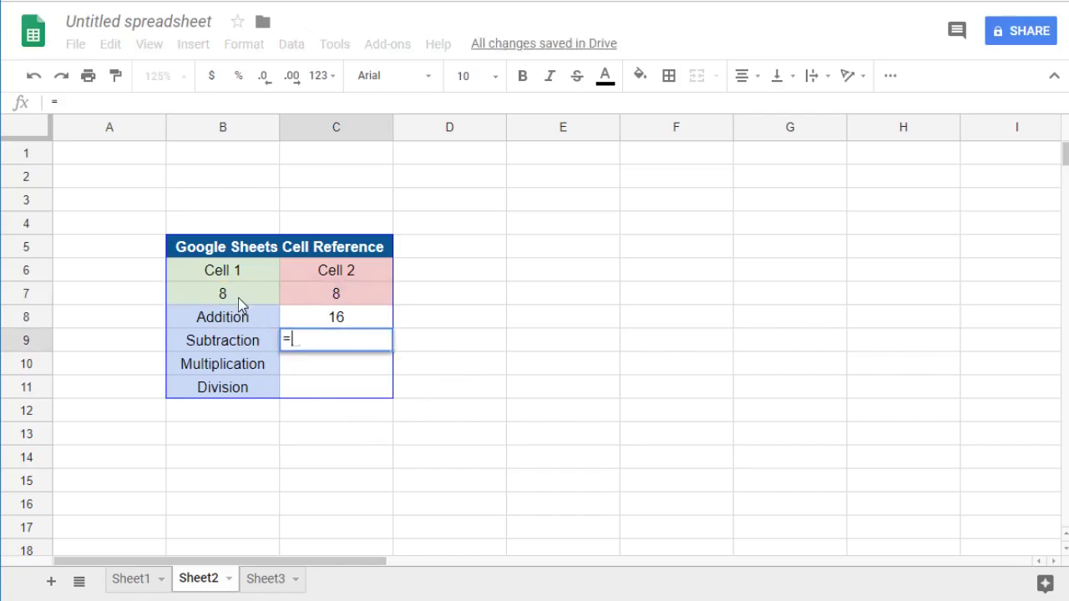
{"action": "left_click", "coordinate": [238, 294]}
{"action": "type", "text": "-"}
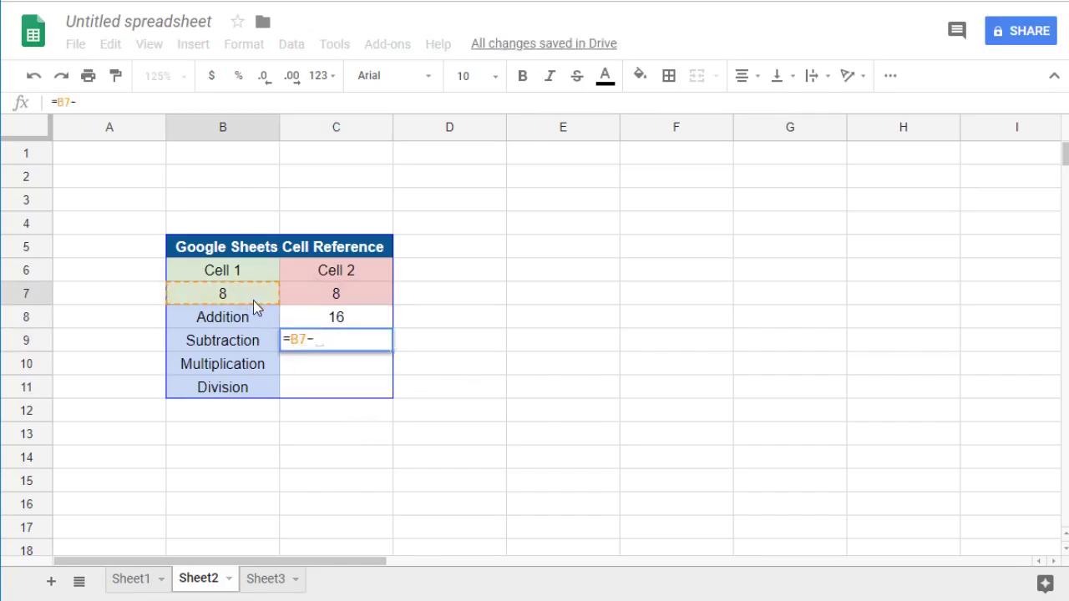
{"action": "left_click", "coordinate": [353, 294]}
{"action": "key", "text": "Return"}
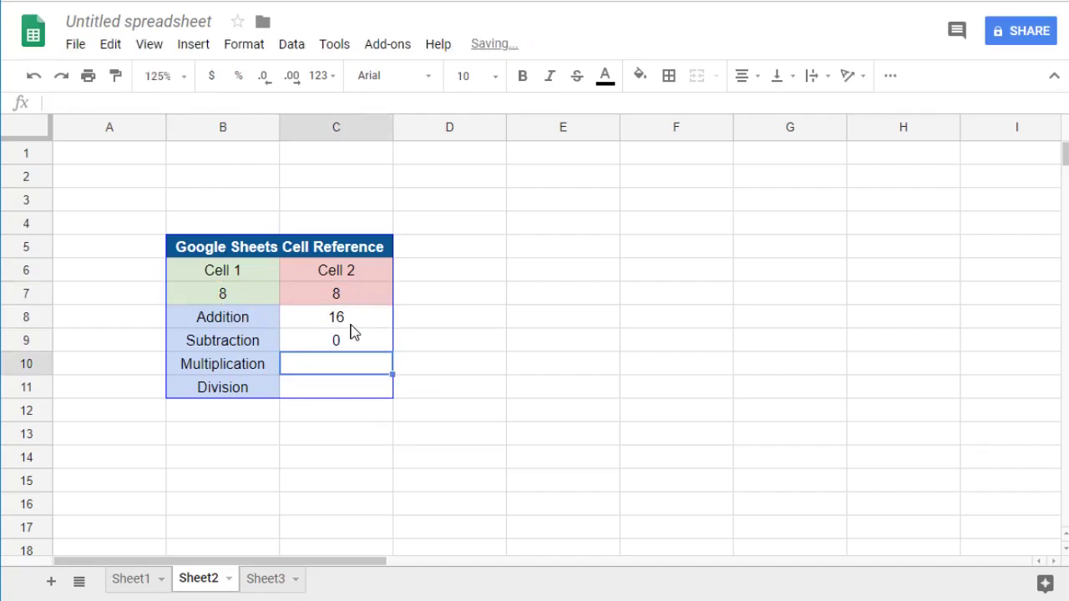
Step: Enter the cell-reference formula =B7*C7 in C10 for Multiplication
{"action": "type", "text": "="}
{"action": "left_click", "coordinate": [237, 297]}
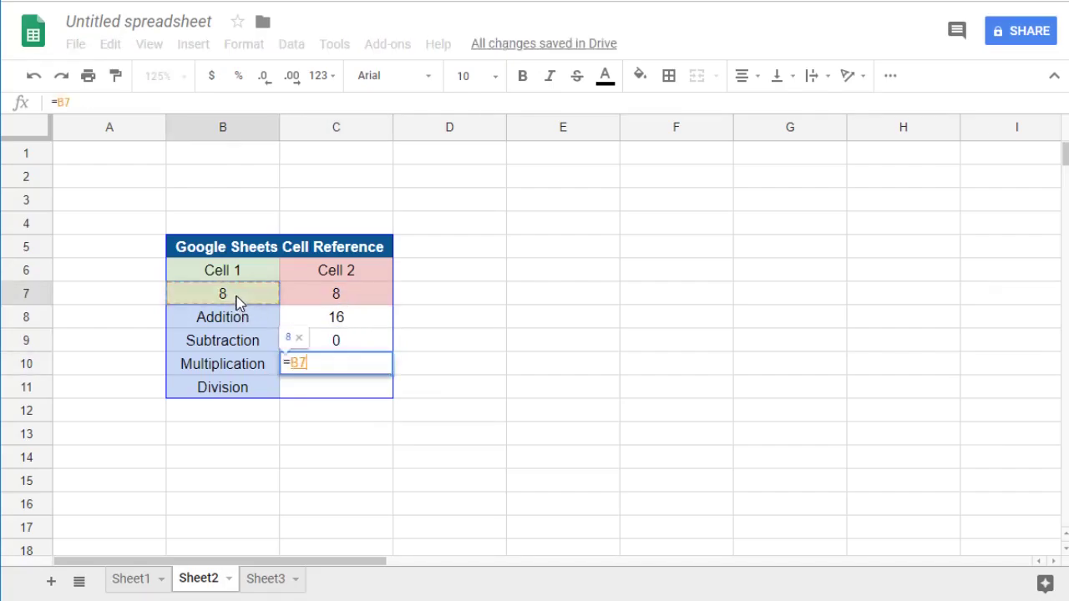
{"action": "type", "text": "*"}
{"action": "left_click", "coordinate": [314, 298]}
{"action": "key", "text": "Return"}
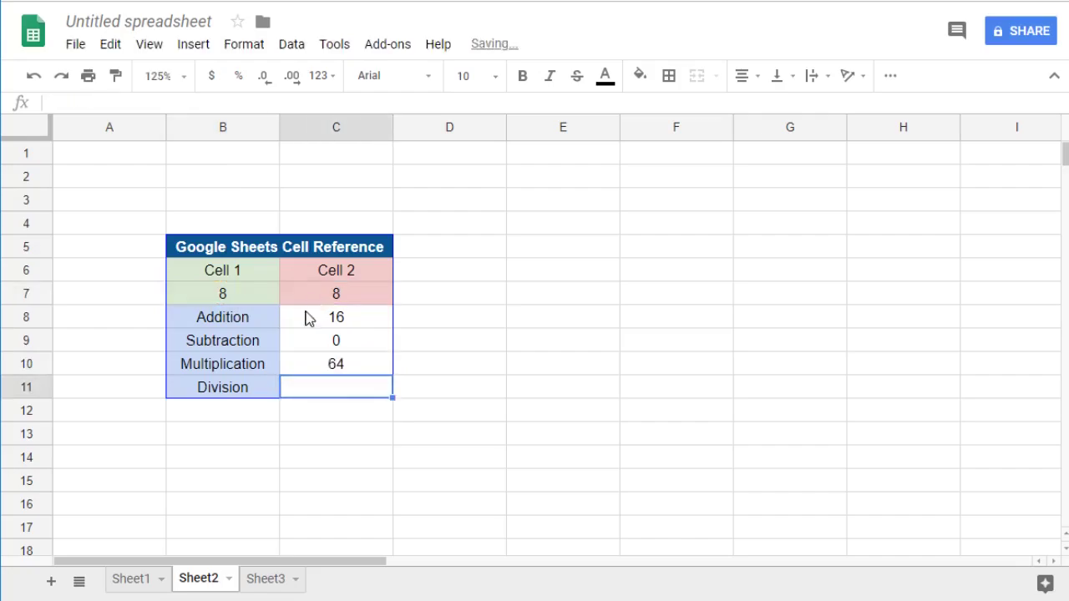
Step: Enter the cell-reference formula =B7/C7 in C11 for Division
{"action": "type", "text": "="}
{"action": "left_click", "coordinate": [226, 294]}
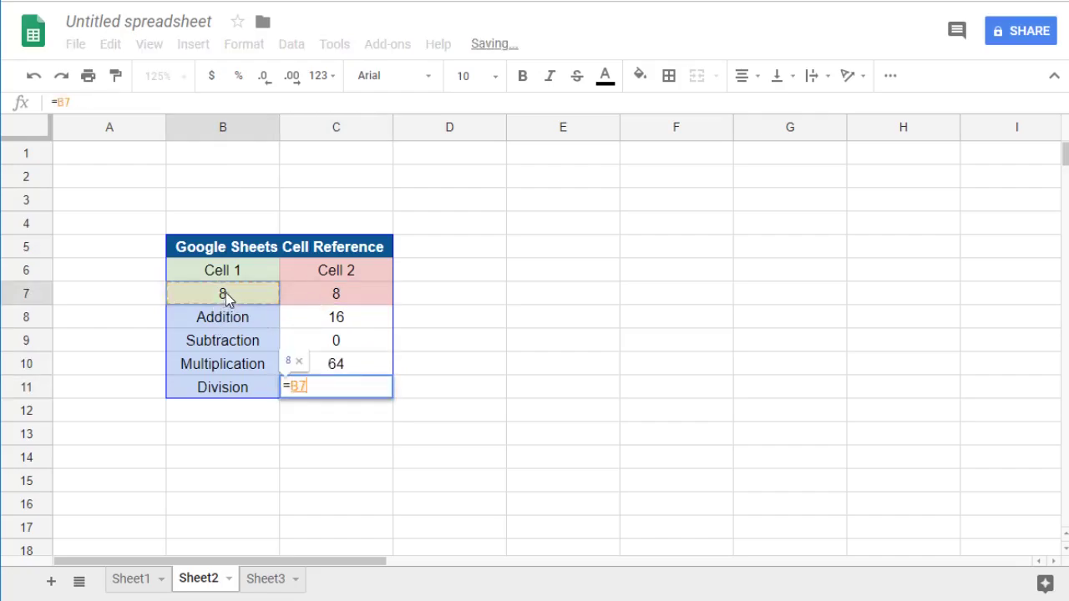
{"action": "type", "text": "/"}
{"action": "left_click", "coordinate": [335, 296]}
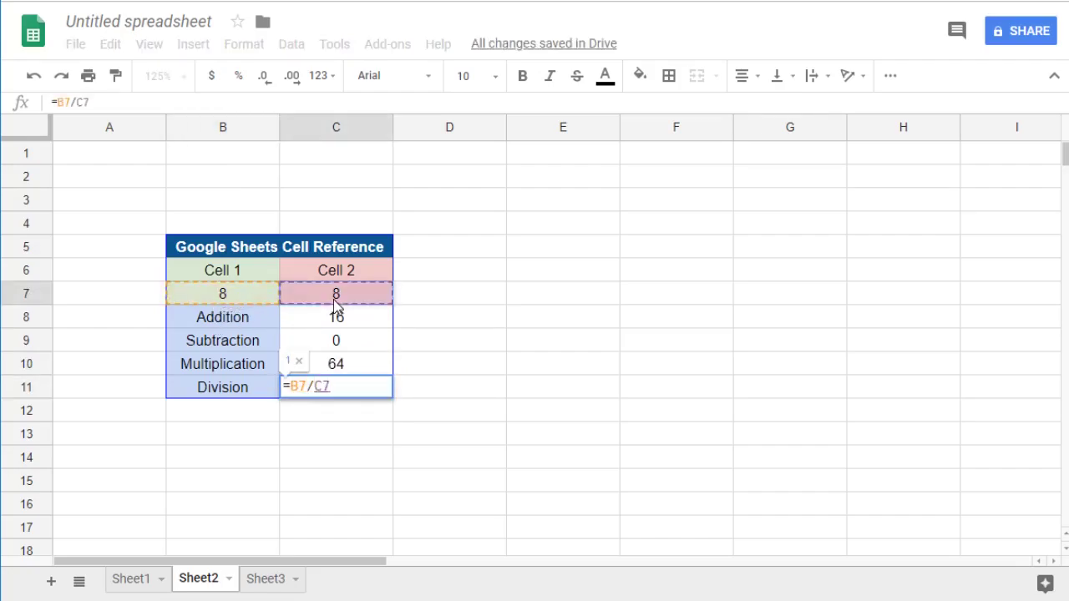
{"action": "key", "text": "Return"}
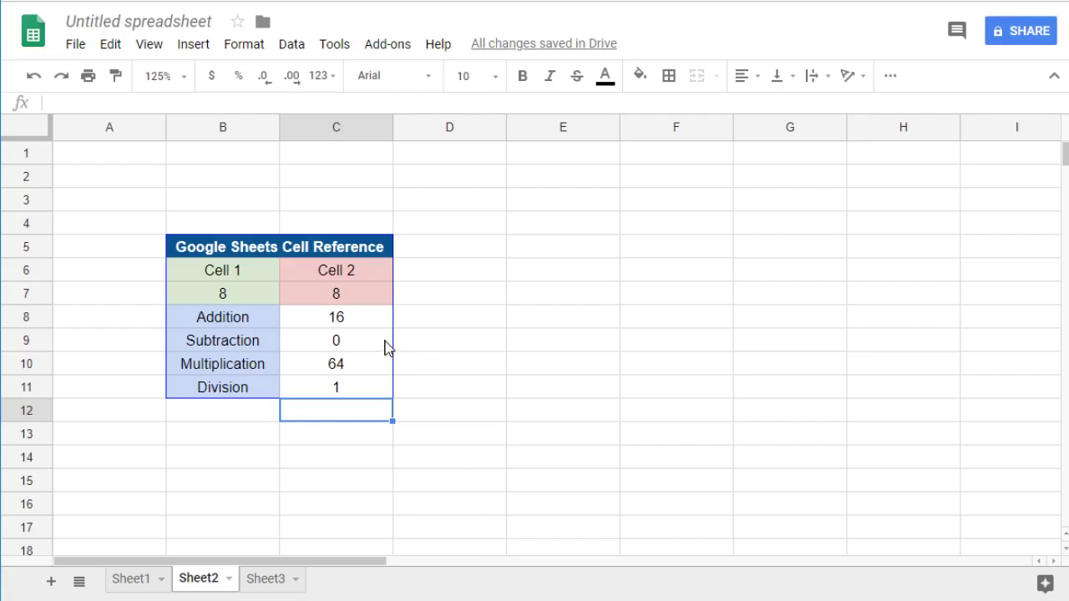
Step: Change the Cell 2 value in C7 to 4
{"action": "left_click", "coordinate": [365, 299]}
{"action": "type", "text": "4"}
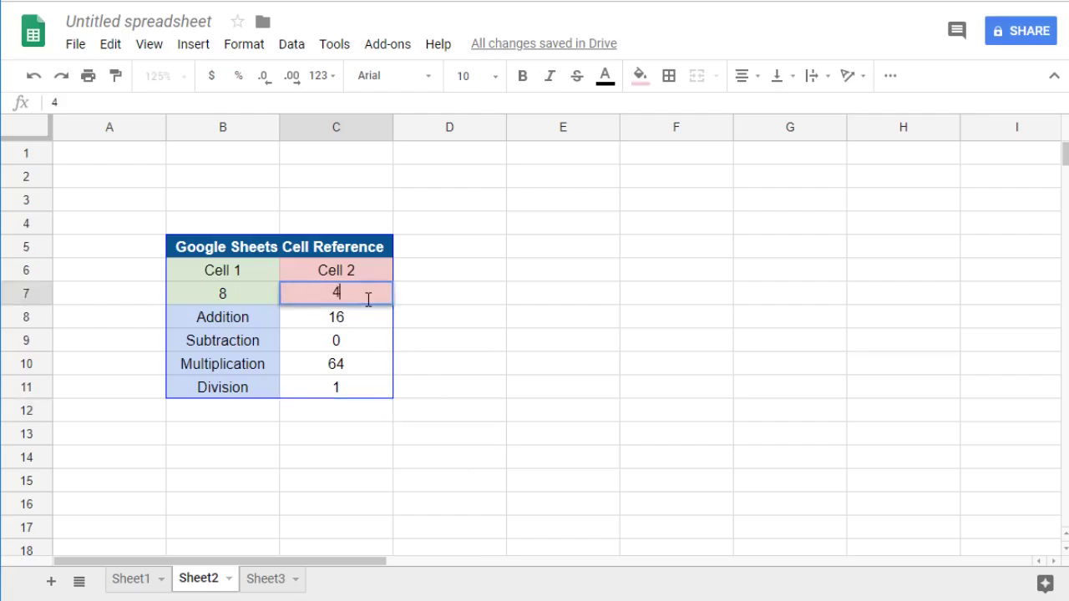
{"action": "key", "text": "Return"}
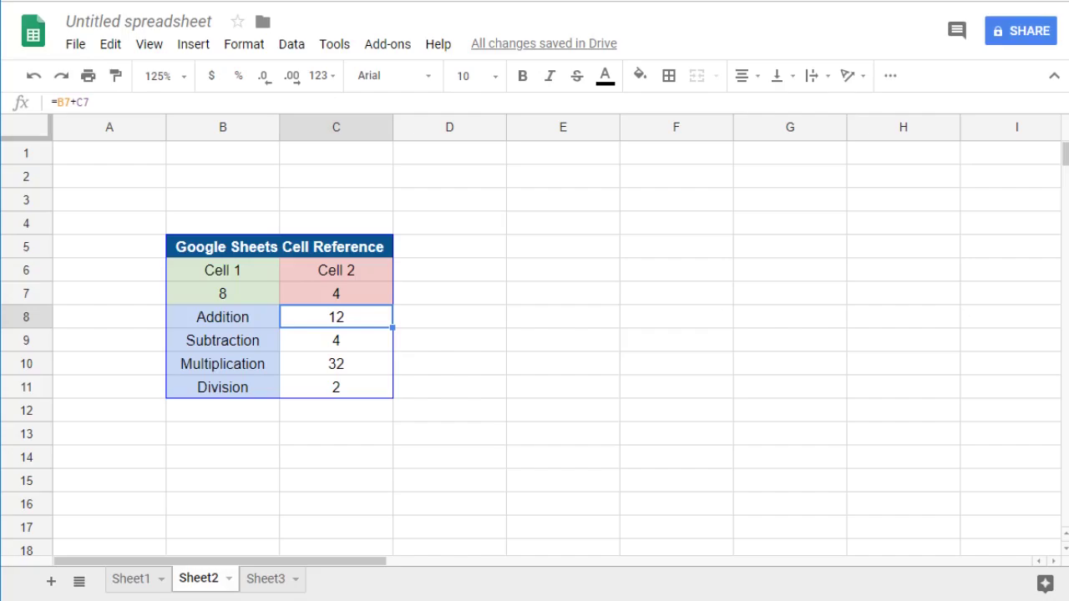
Step: On Sheet3, total the weekly carrot counts in C11 with the formula =SUM(C7:C10)
{"action": "left_click", "coordinate": [265, 579]}
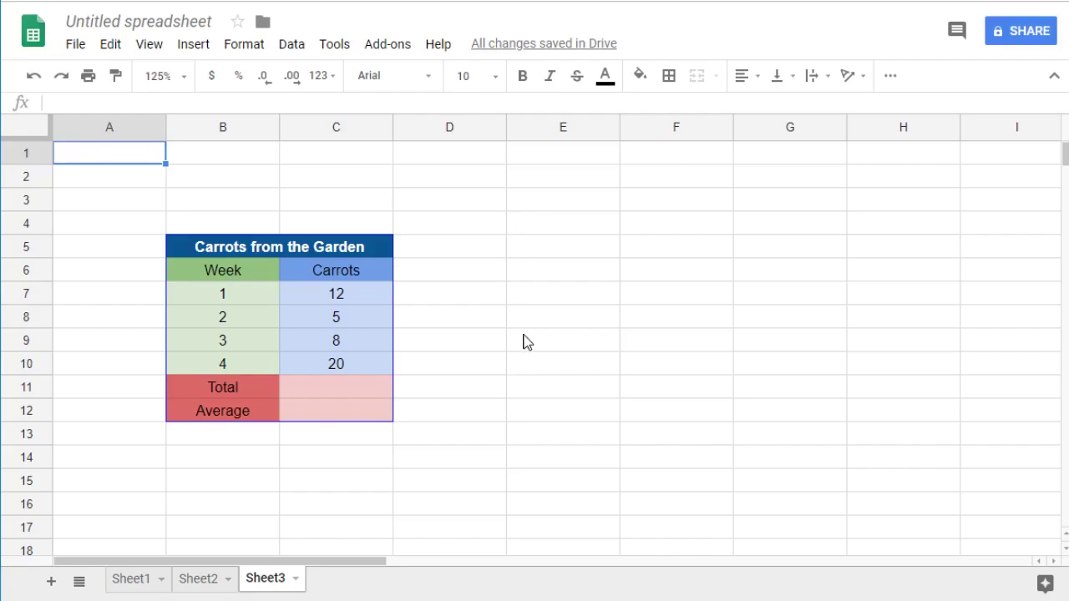
{"action": "left_click", "coordinate": [372, 397]}
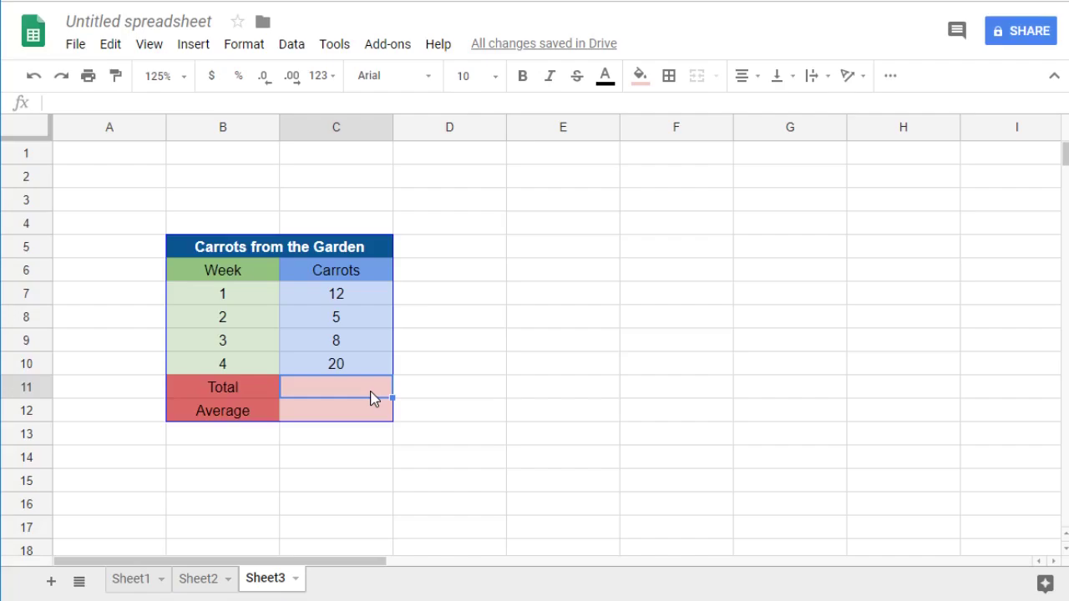
{"action": "type", "text": "="}
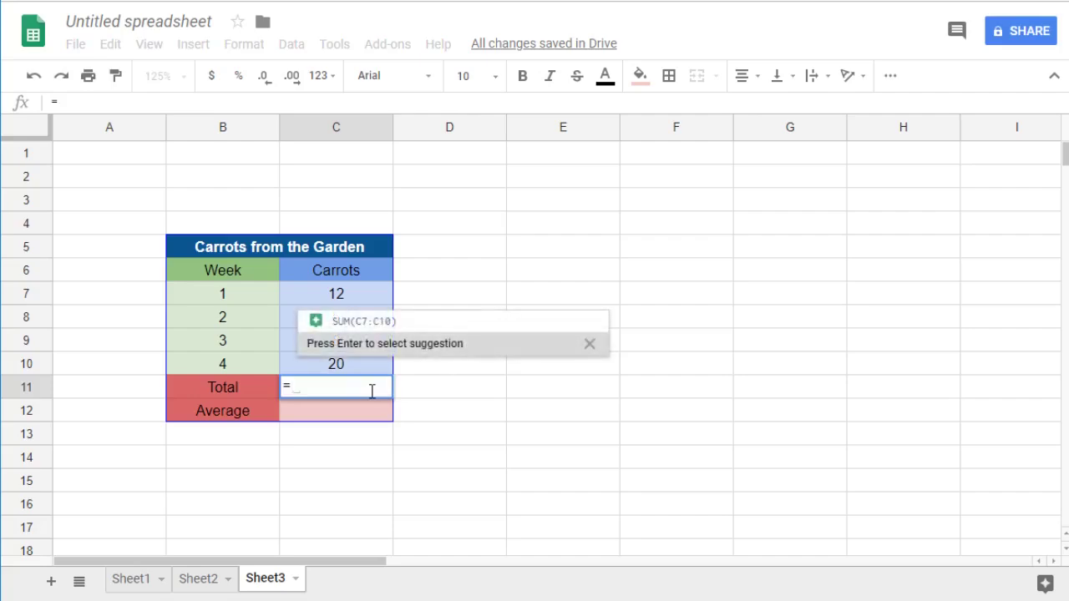
{"action": "type", "text": "SUM"}
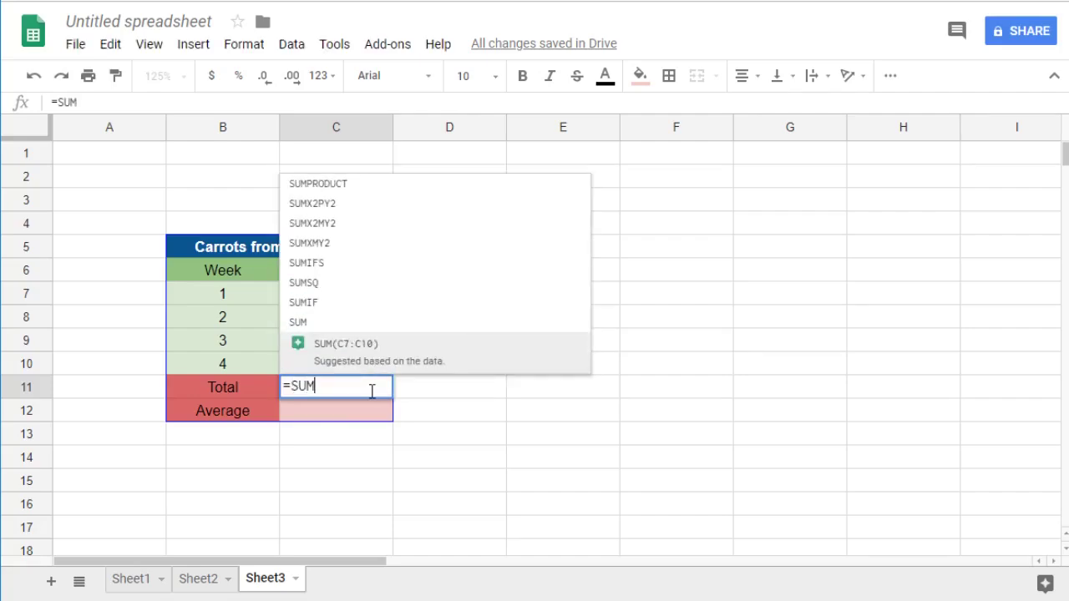
{"action": "type", "text": "("}
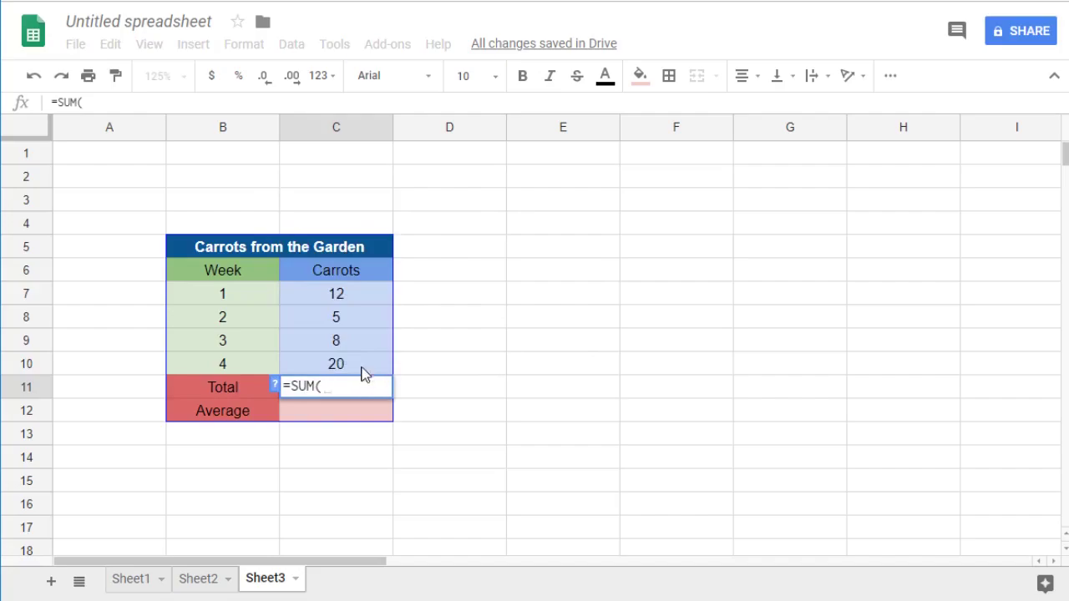
{"action": "left_click", "coordinate": [353, 297]}
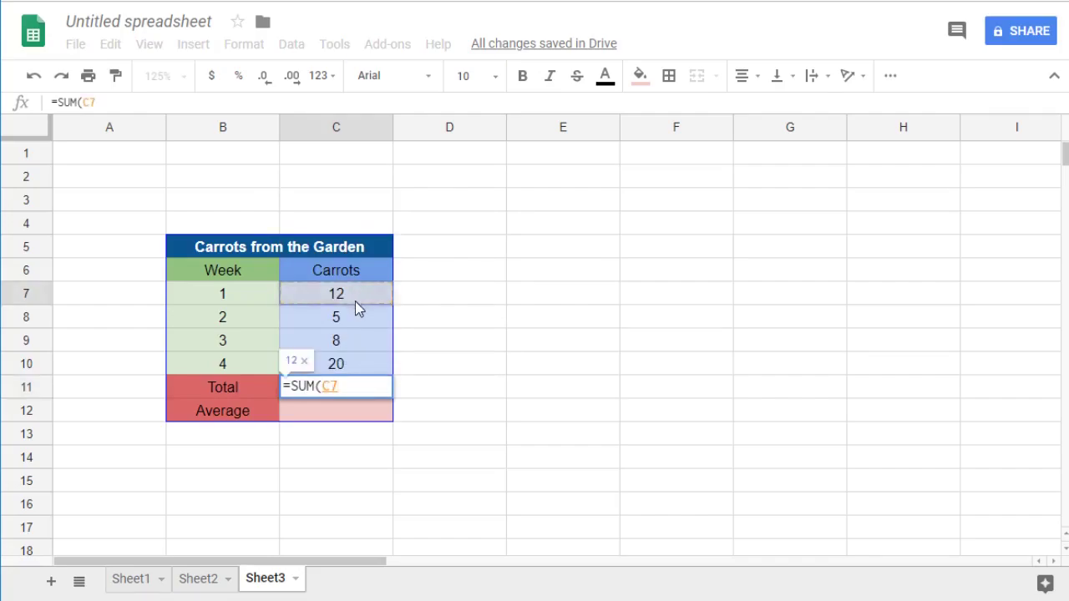
{"action": "left_click_drag", "start_coordinate": [355, 307], "coordinate": [369, 367]}
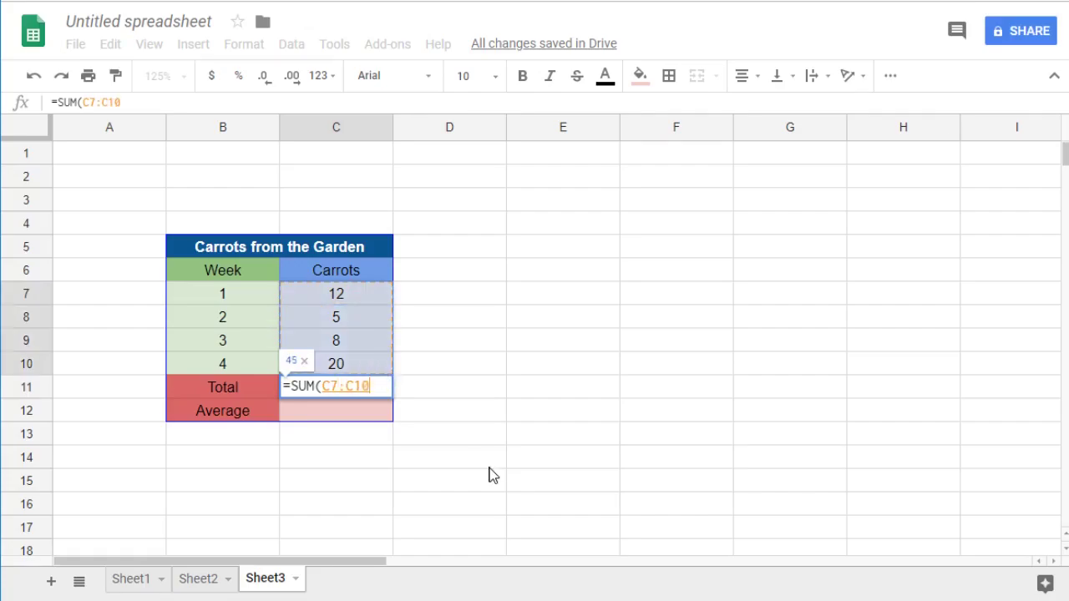
{"action": "type", "text": ")"}
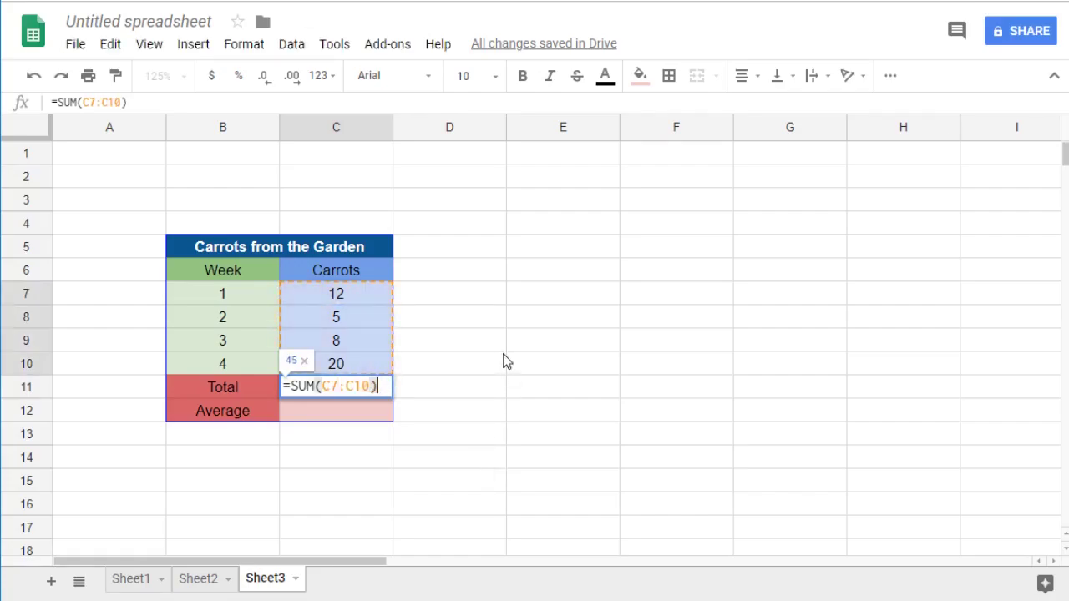
{"action": "key", "text": "Return"}
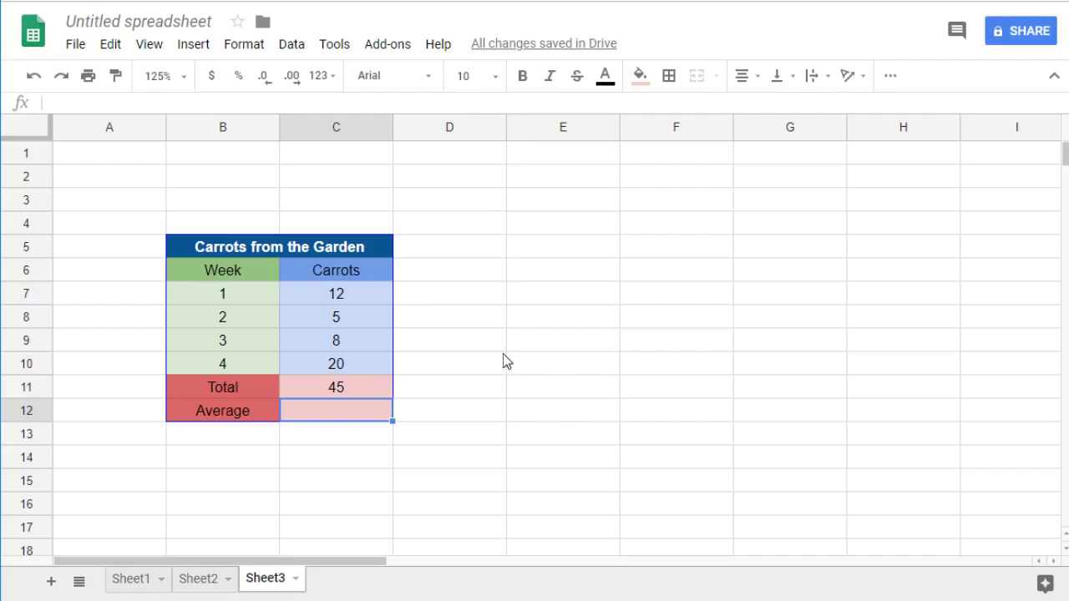
Step: Average the weekly carrot counts in C12 with the formula =AVERAGE(C7:C10)
{"action": "type", "text": "=AVA"}
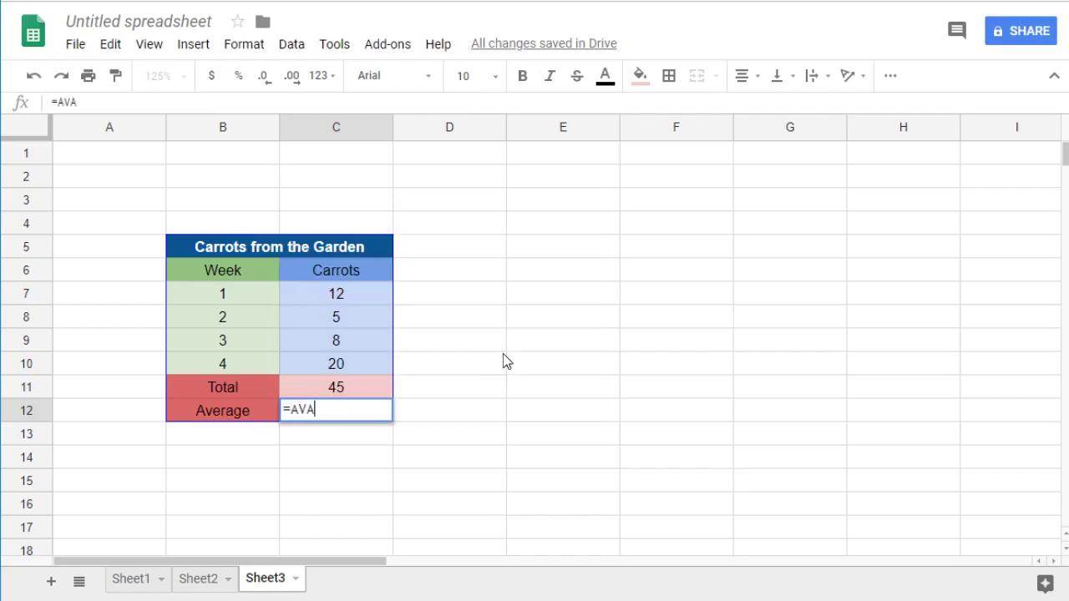
{"action": "key", "text": "BackSpace"}
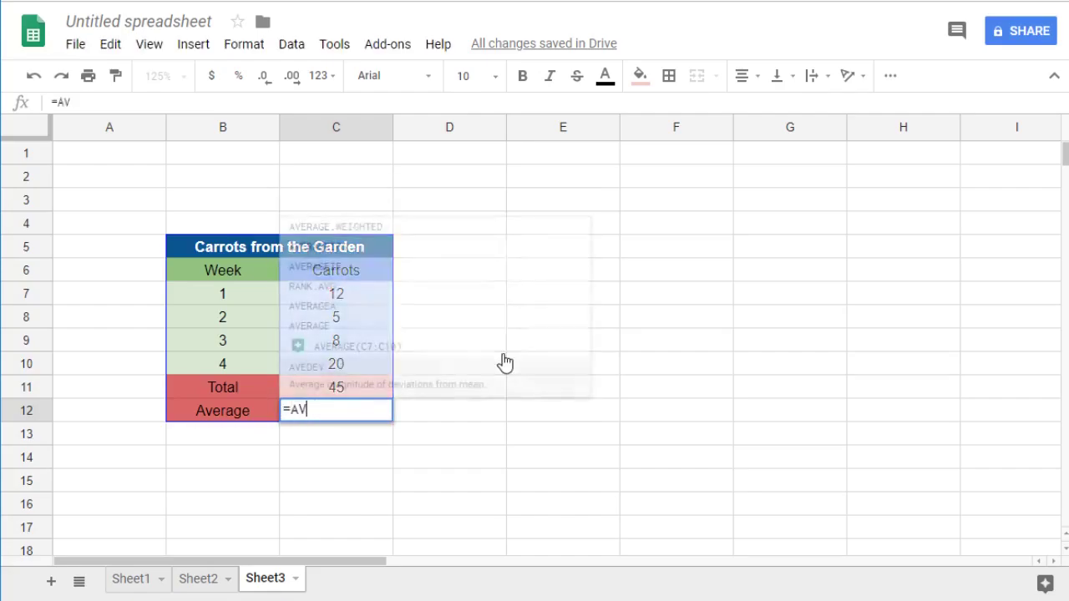
{"action": "type", "text": "ERAGE"}
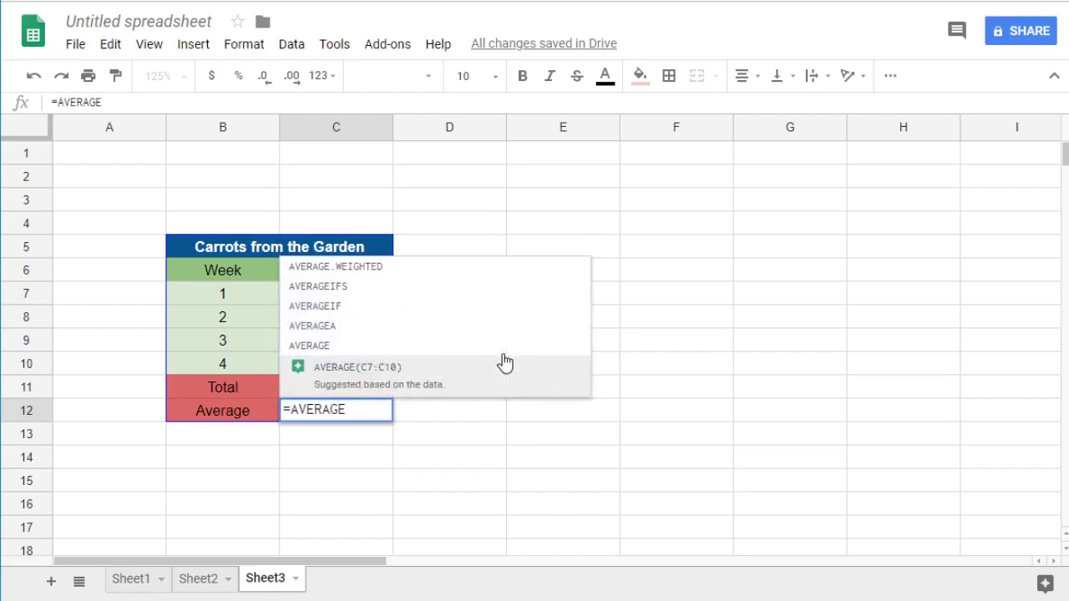
{"action": "type", "text": "("}
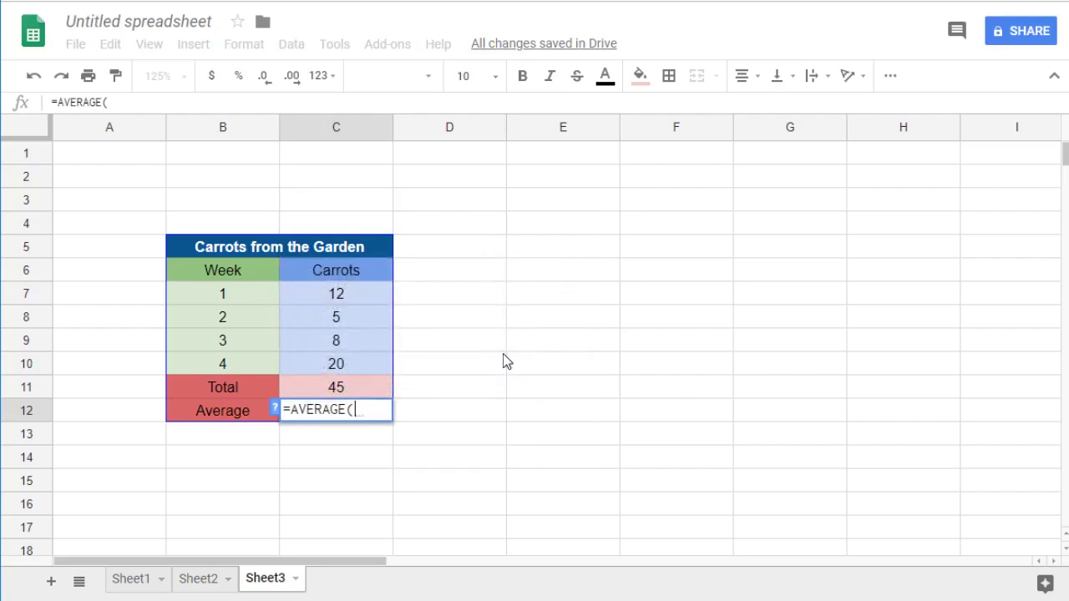
{"action": "left_click_drag", "start_coordinate": [324, 300], "coordinate": [357, 368]}
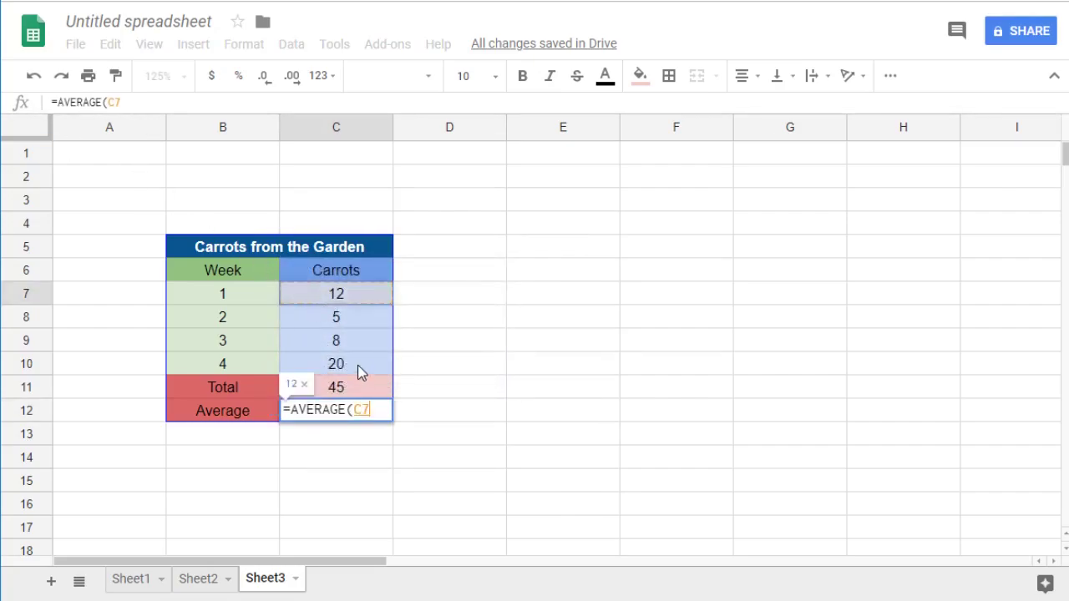
{"action": "type", "text": ")"}
{"action": "key", "text": "Return"}
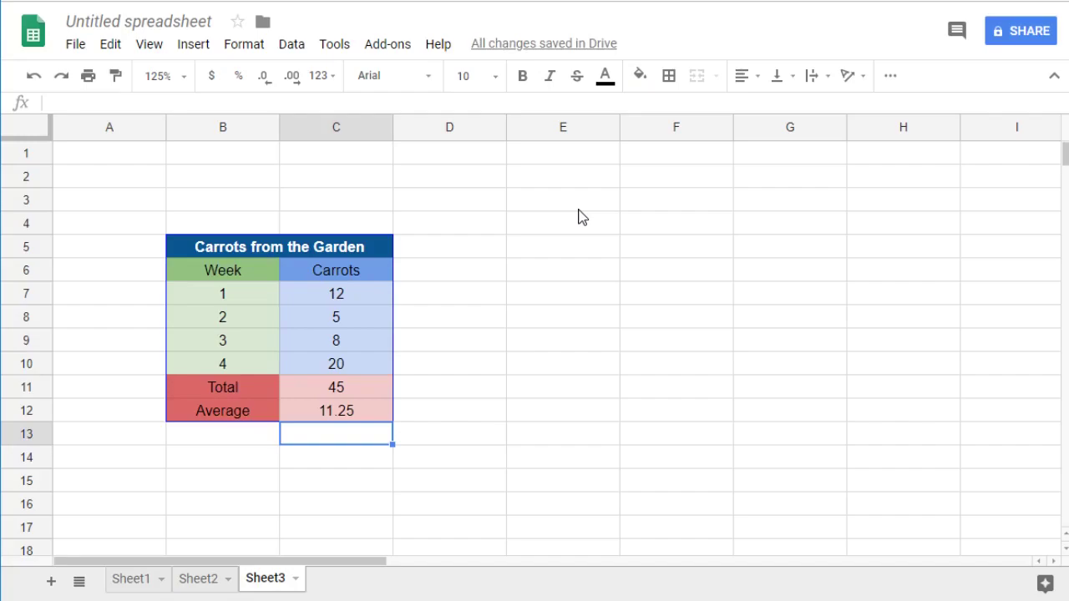
Step: Change the week 2 carrot count in C8 to 15
{"action": "left_click", "coordinate": [341, 322]}
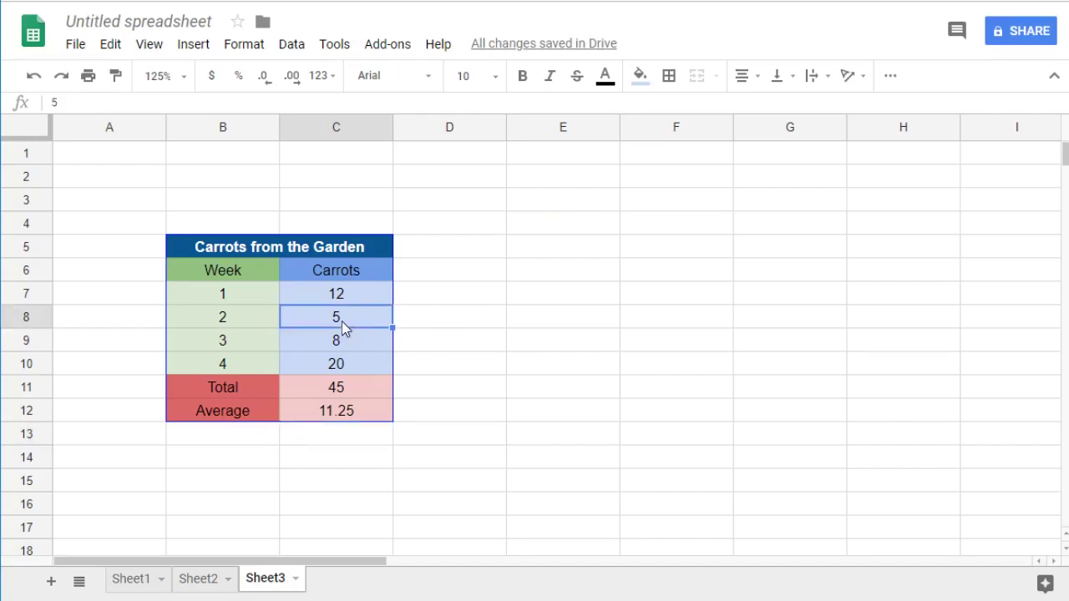
{"action": "type", "text": "15"}
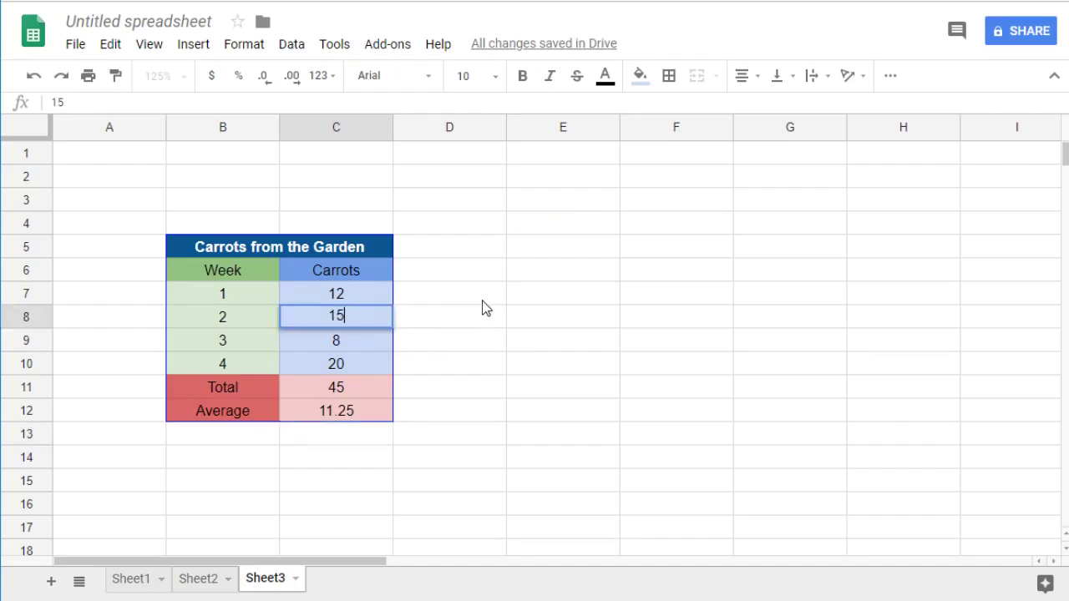
{"action": "key", "text": "Return"}
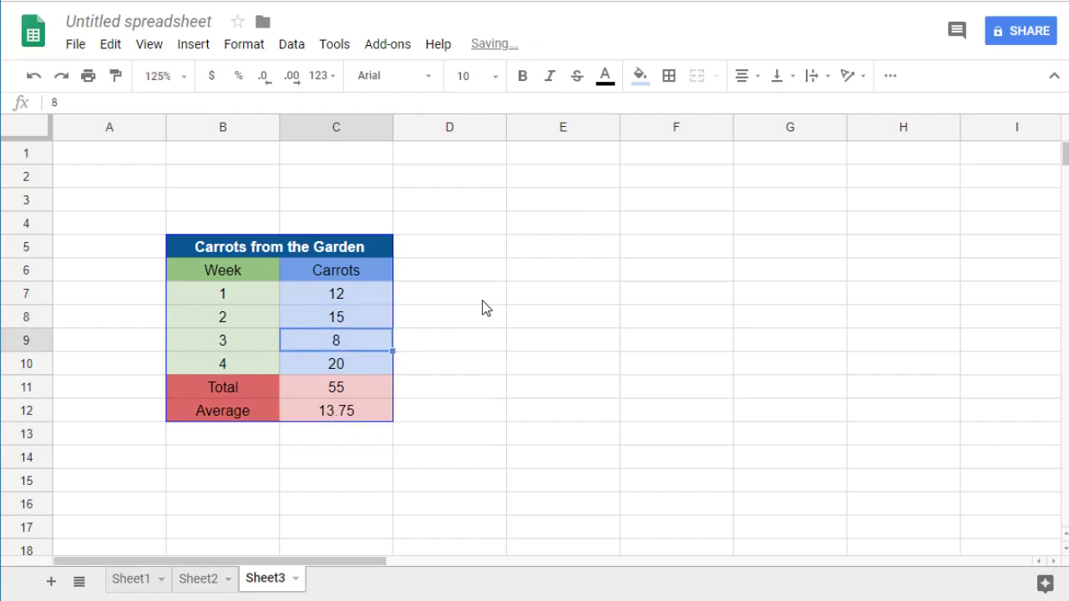